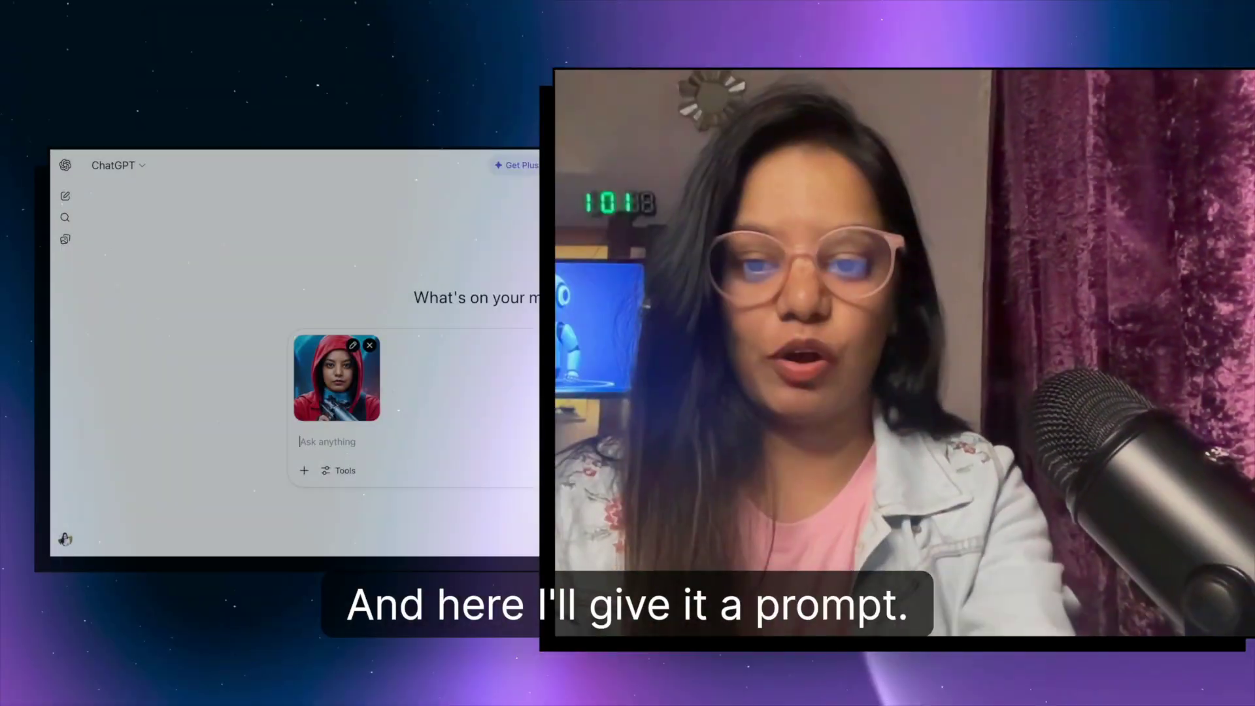
Ask ChatGPT for 8-second Flow scene prompts for a 1-minute Veo 3 video, the avatar fighting with its sniper gun saying 'ai agents for the win'
{"action": "type", "text": "trying to generate a ve"}
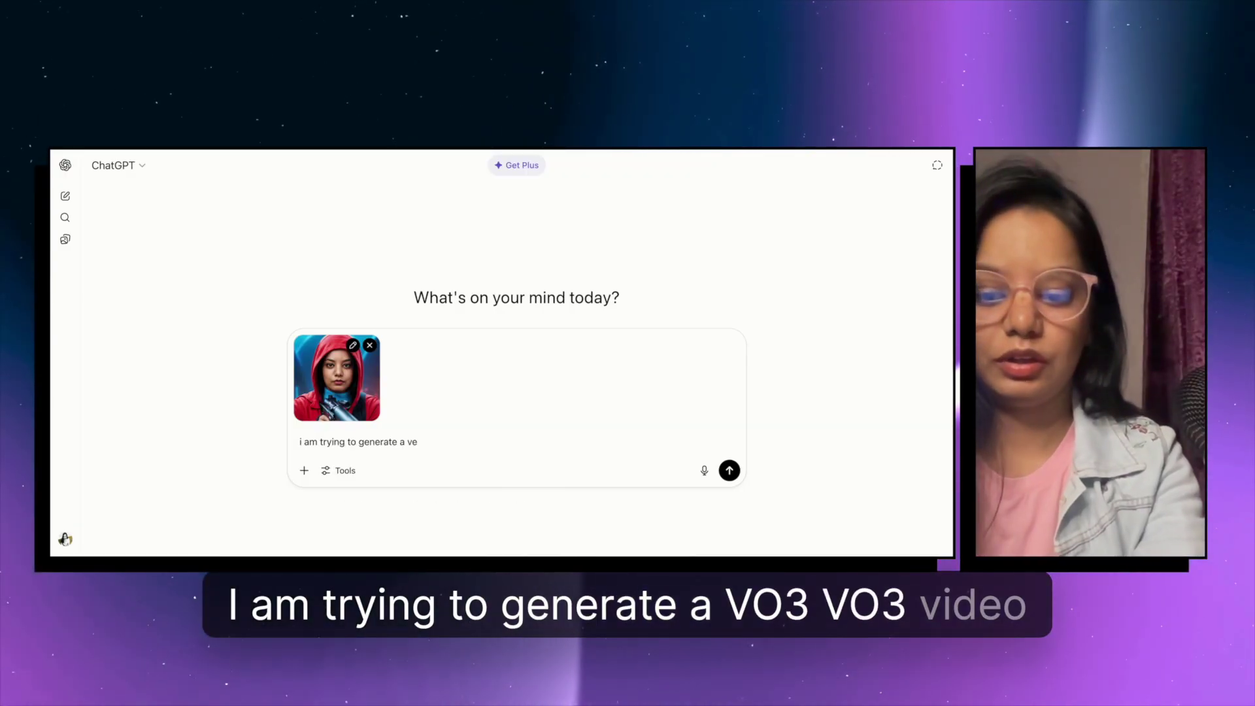
{"action": "type", "text": "o "}
{"action": "type", "text": "3 video for"}
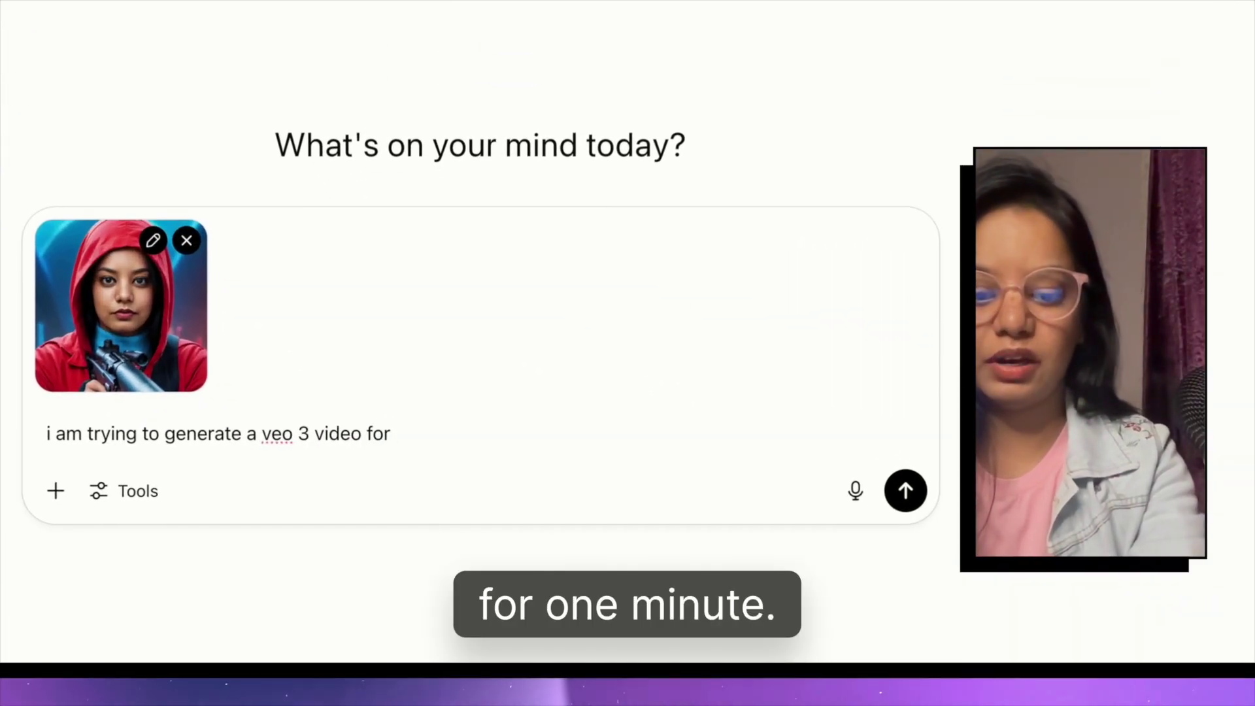
{"action": "type", "text": " 1 minute keep in"}
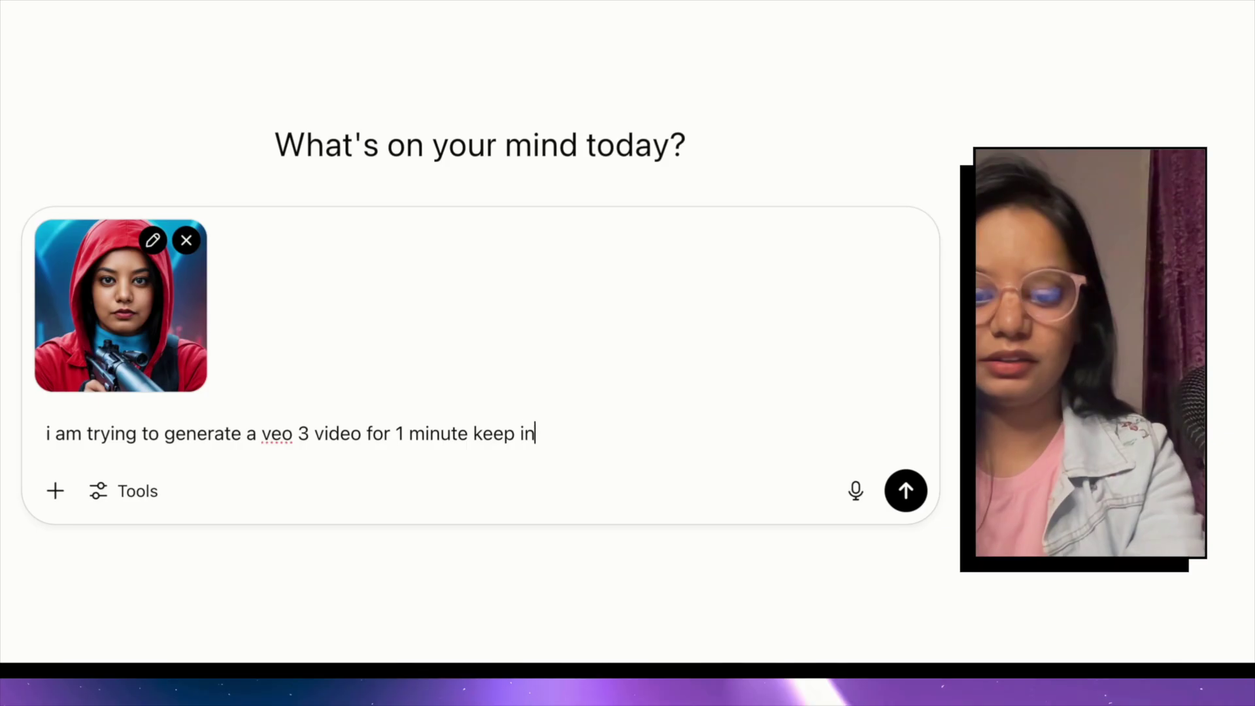
{"action": "type", "text": " mind it only "}
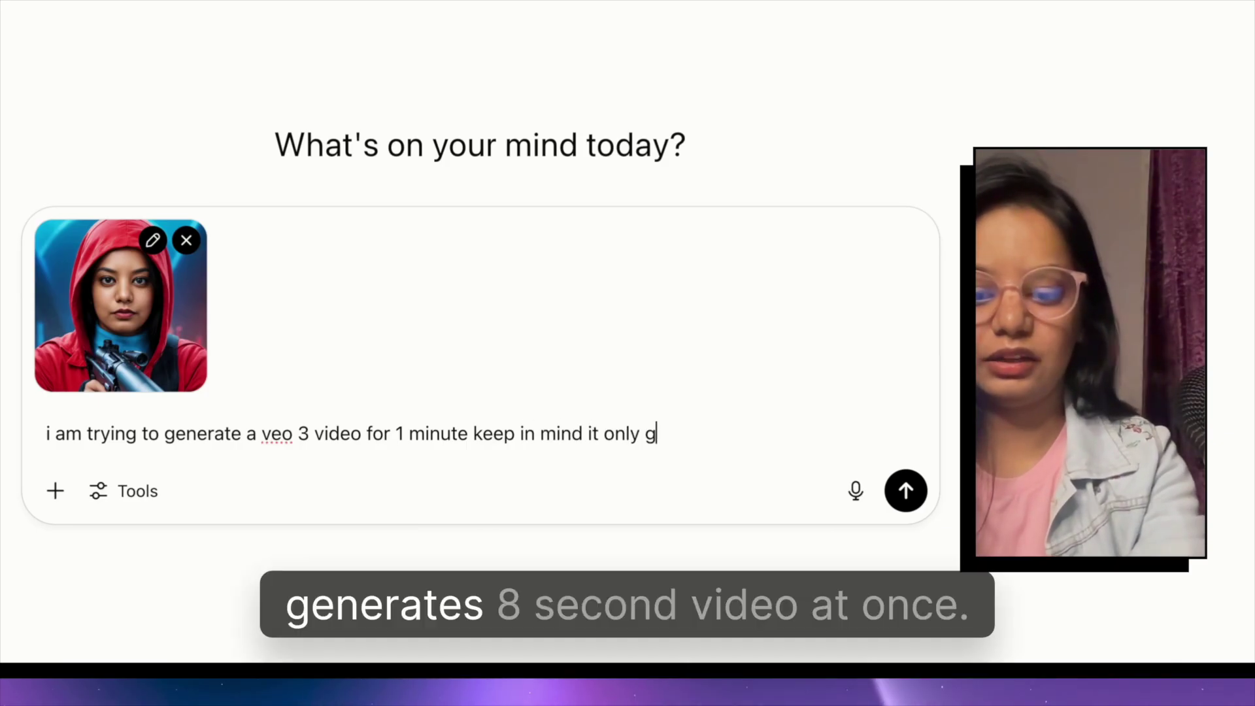
{"action": "type", "text": "geerates 8 sec video at once"}
{"action": "key", "text": "shift+Return"}
{"action": "key", "text": "shift+Return"}
{"action": "type", "text": "So "}
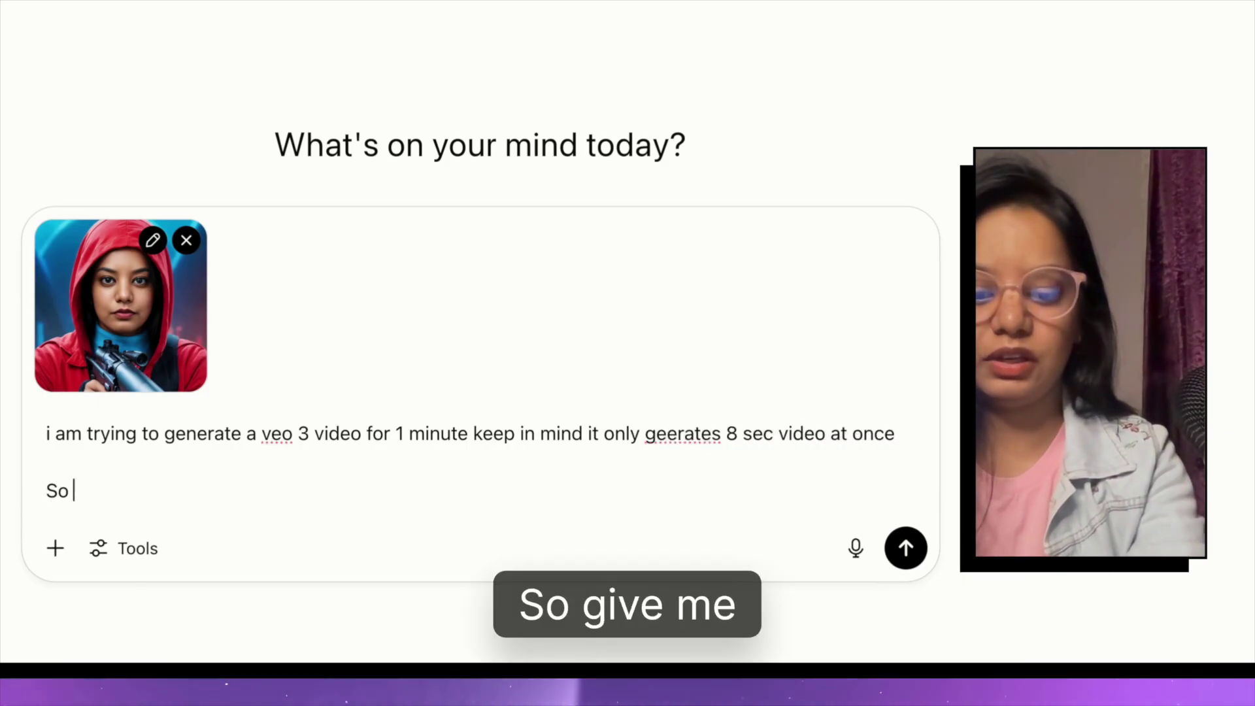
{"action": "type", "text": "give me scene by scene prompt for "}
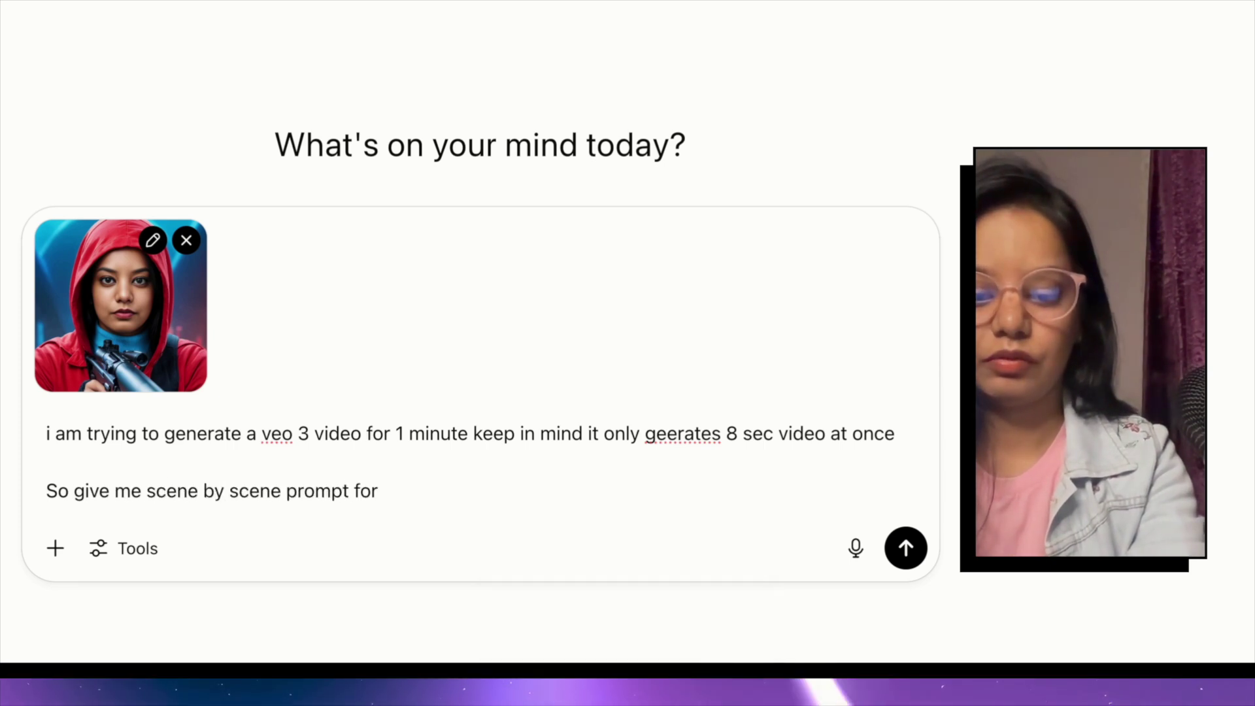
{"action": "type", "text": "flow labs so i can use this ai avatar of"}
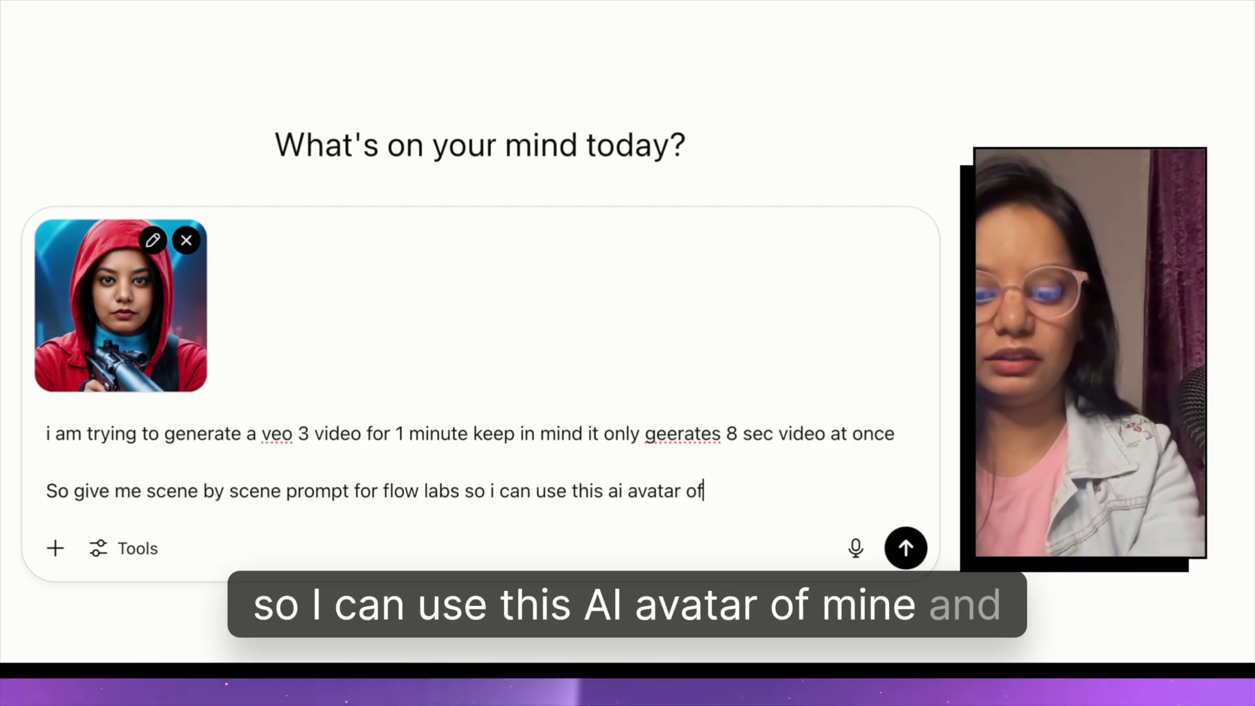
{"action": "type", "text": " mine and show"}
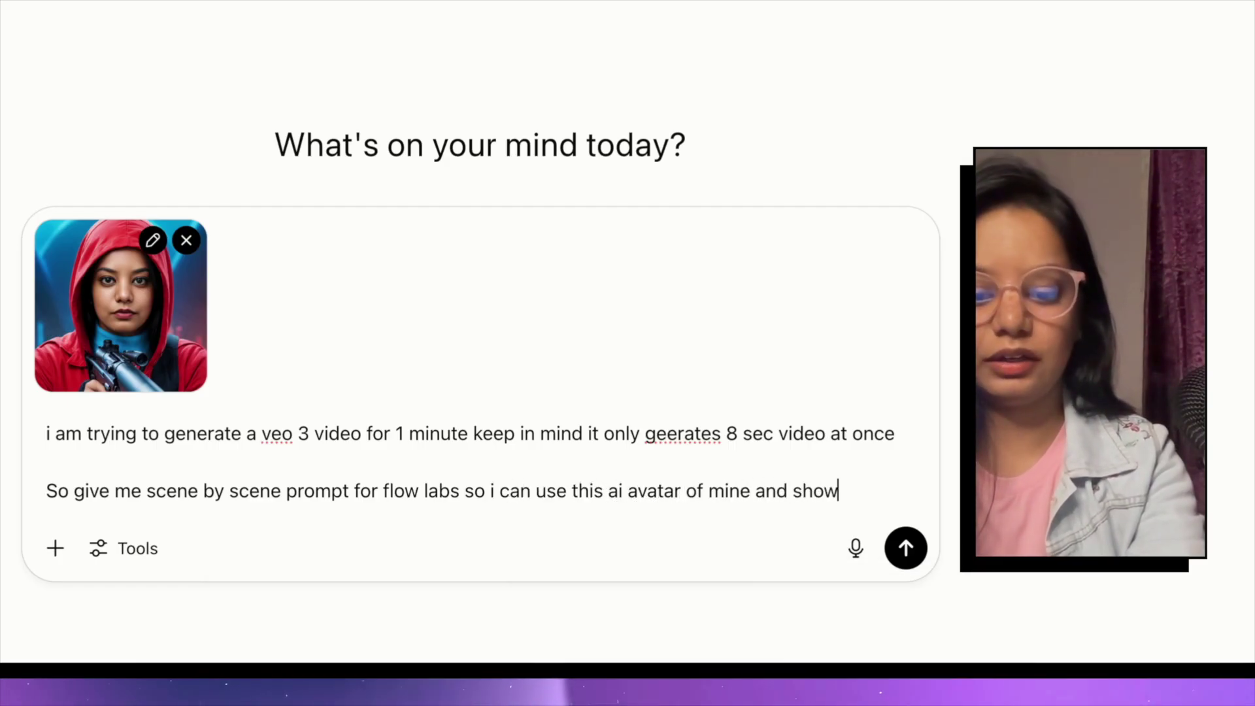
{"action": "type", "text": " it as a sci fi "}
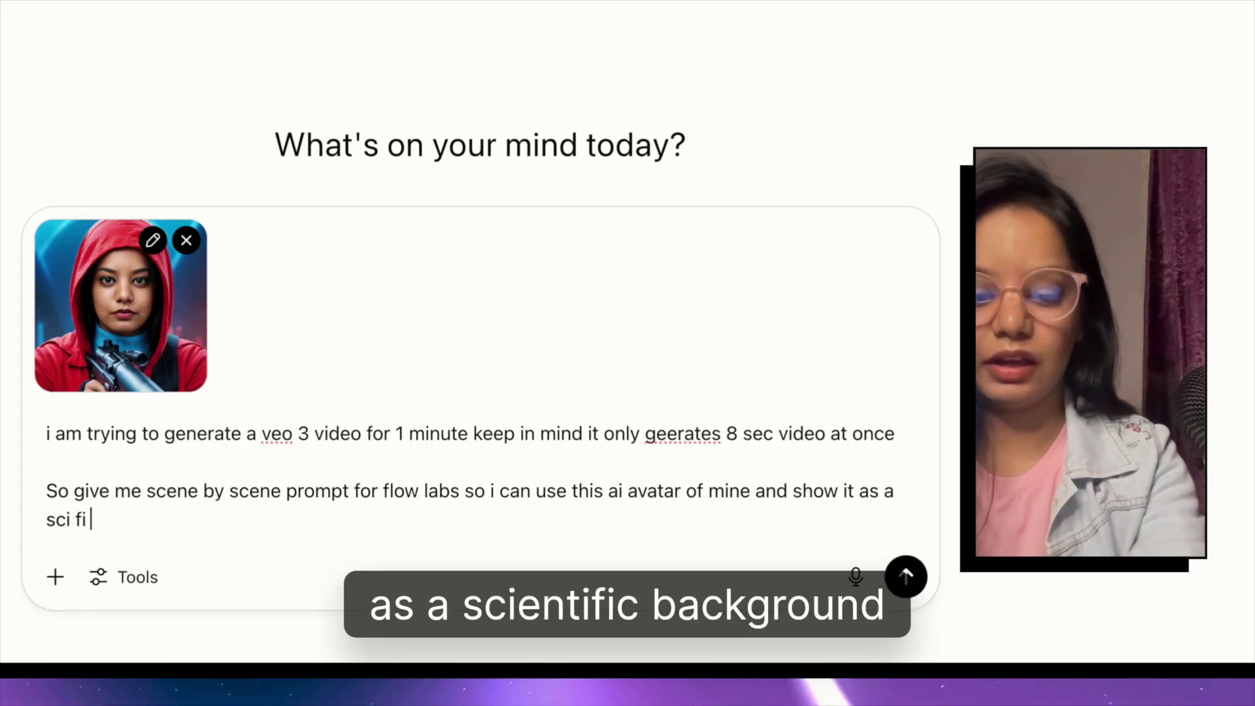
{"action": "type", "text": "background aest"}
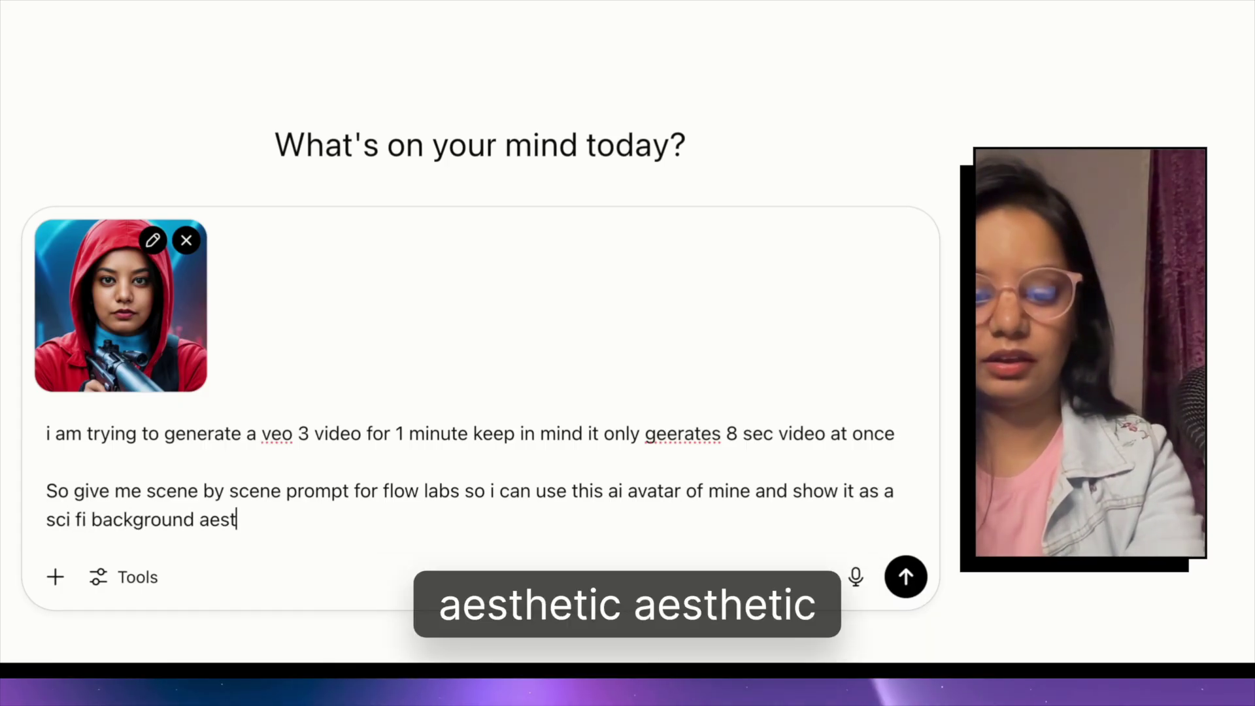
{"action": "type", "text": "hetic characters"}
{"action": "key", "text": "shift+Return"}
{"action": "key", "text": "shift+Return"}
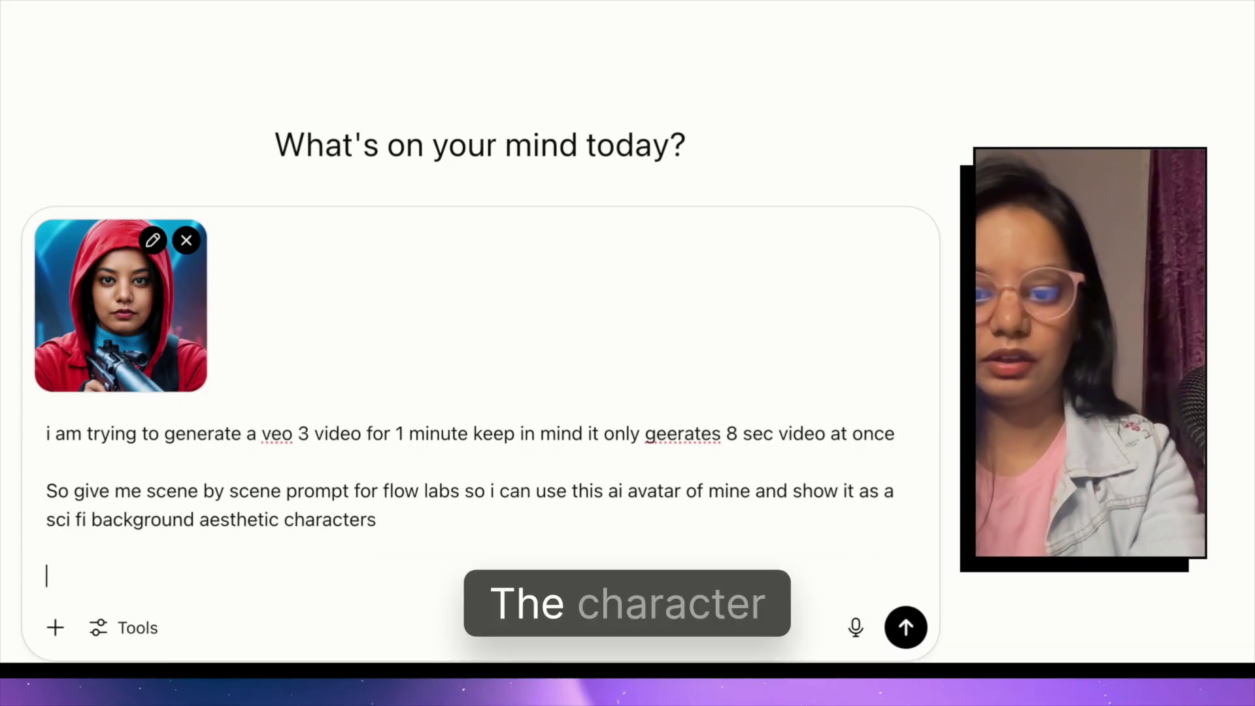
{"action": "type", "text": "The character m"}
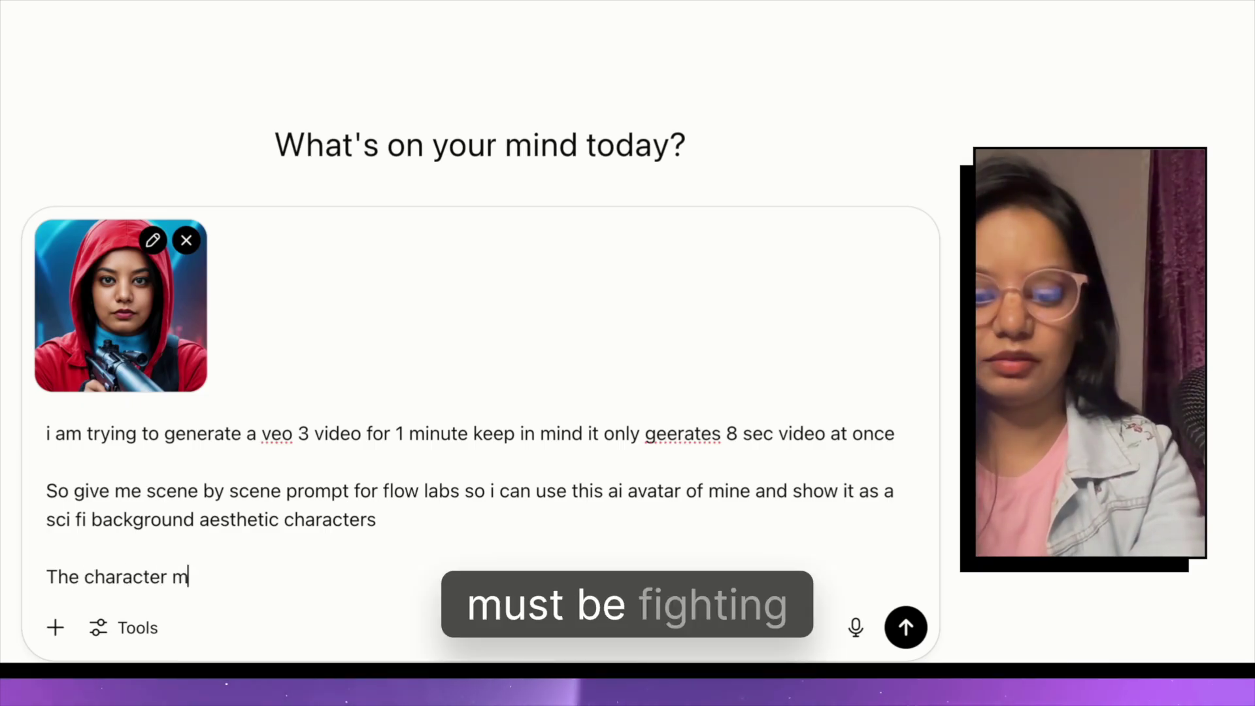
{"action": "type", "text": "must be fighting with it's sniper gun and saying"}
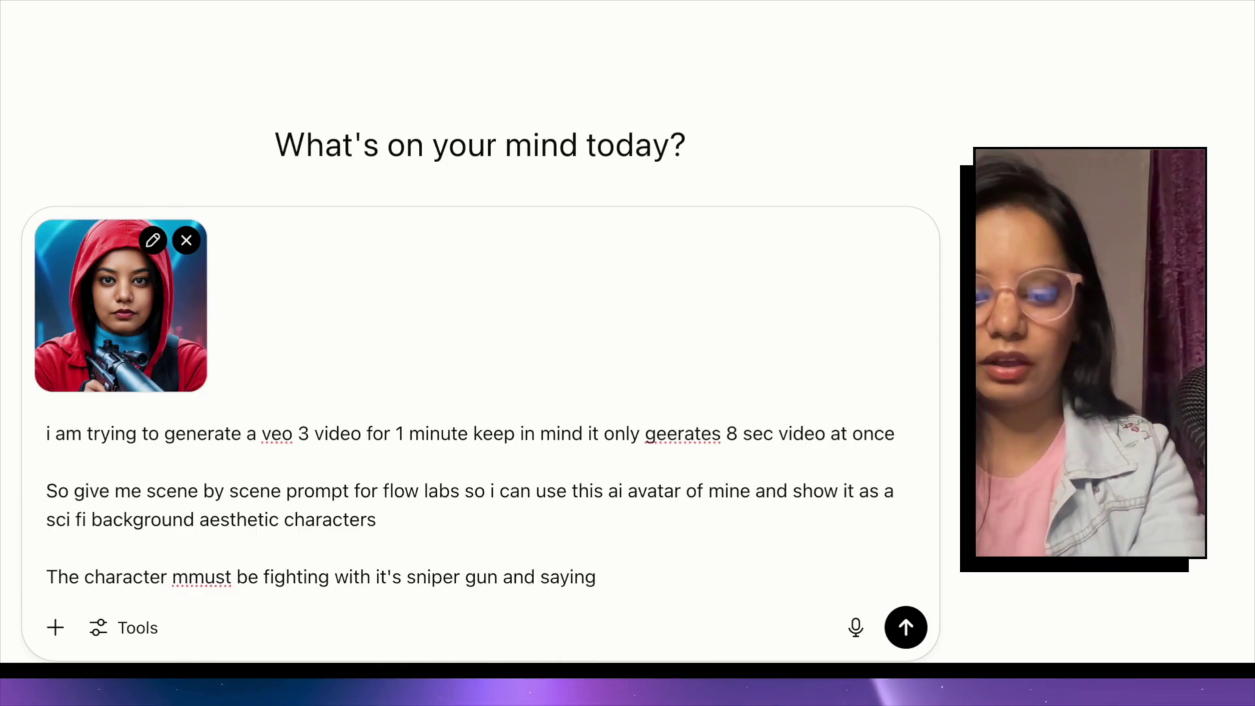
{"action": "type", "text": " ai agents"}
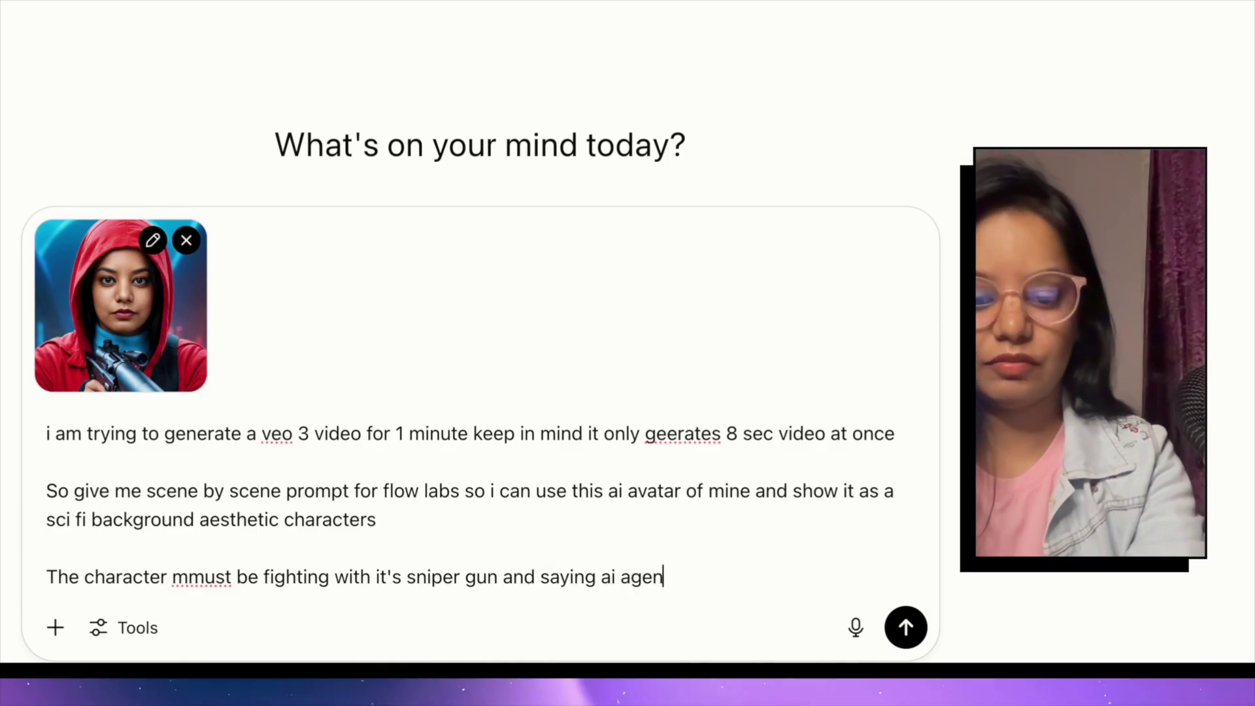
{"action": "type", "text": " for the win"}
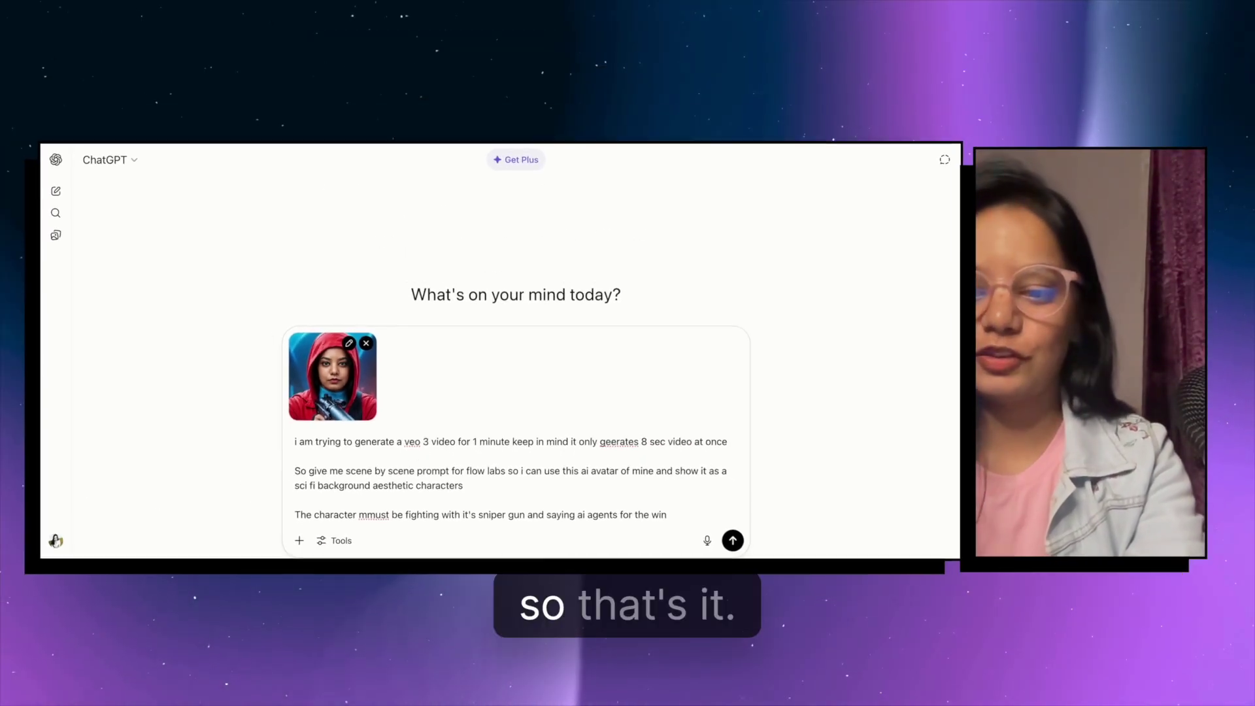
{"action": "key", "text": "shift+Return"}
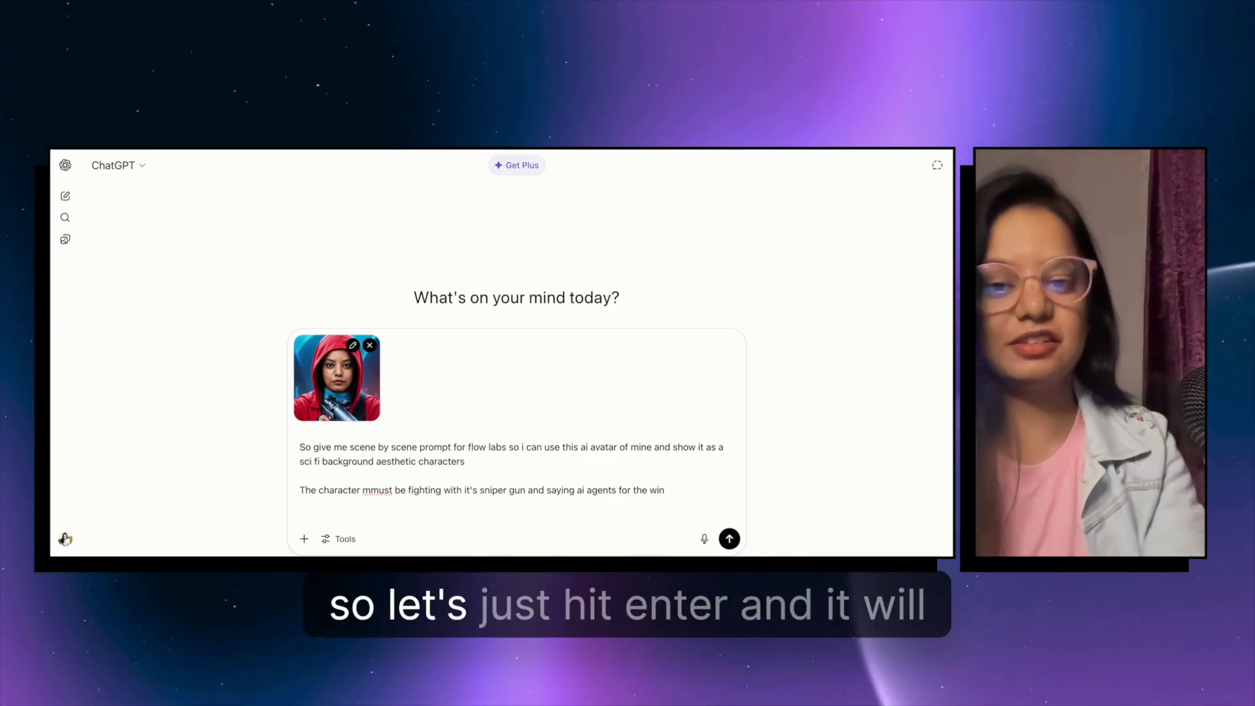
Send the scene-prompt request with the attached avatar image to ChatGPT
{"action": "key", "text": "Return"}
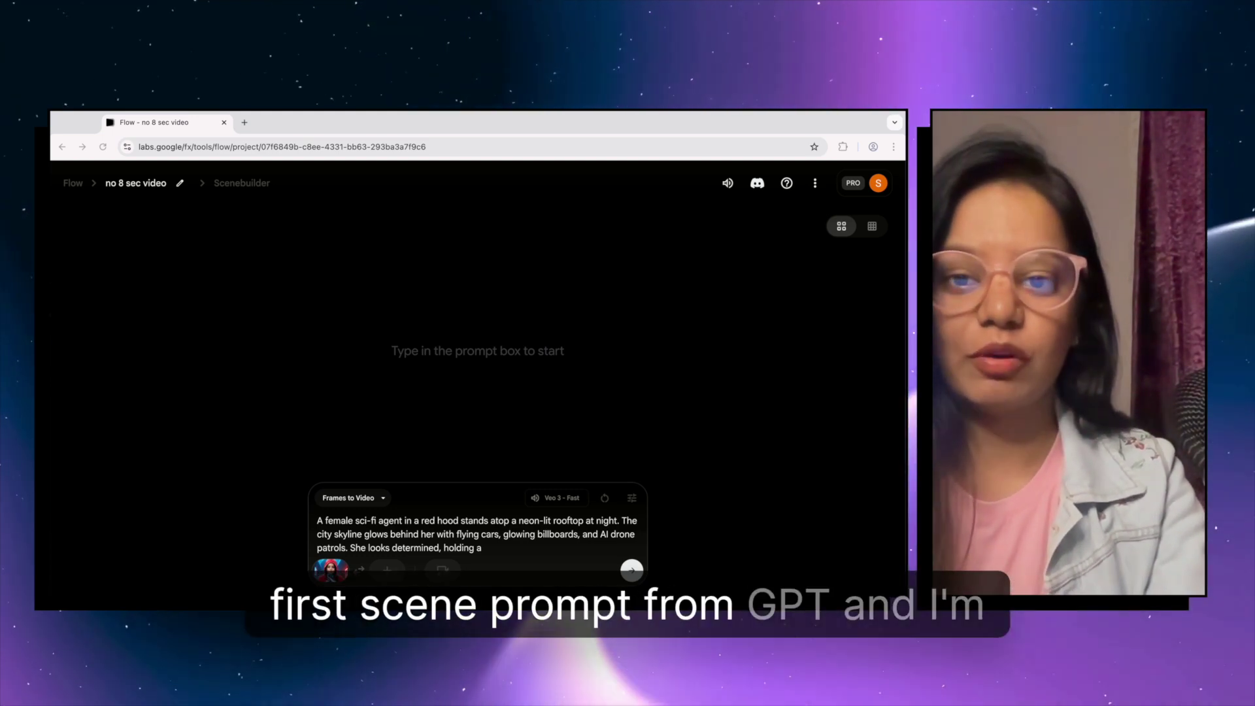
Generate the 8-second neon-rooftop clip from the scene 1 prompt and add it to the scene
{"action": "key", "text": "ctrl+a"}
{"action": "key", "text": "ctrl+v"}
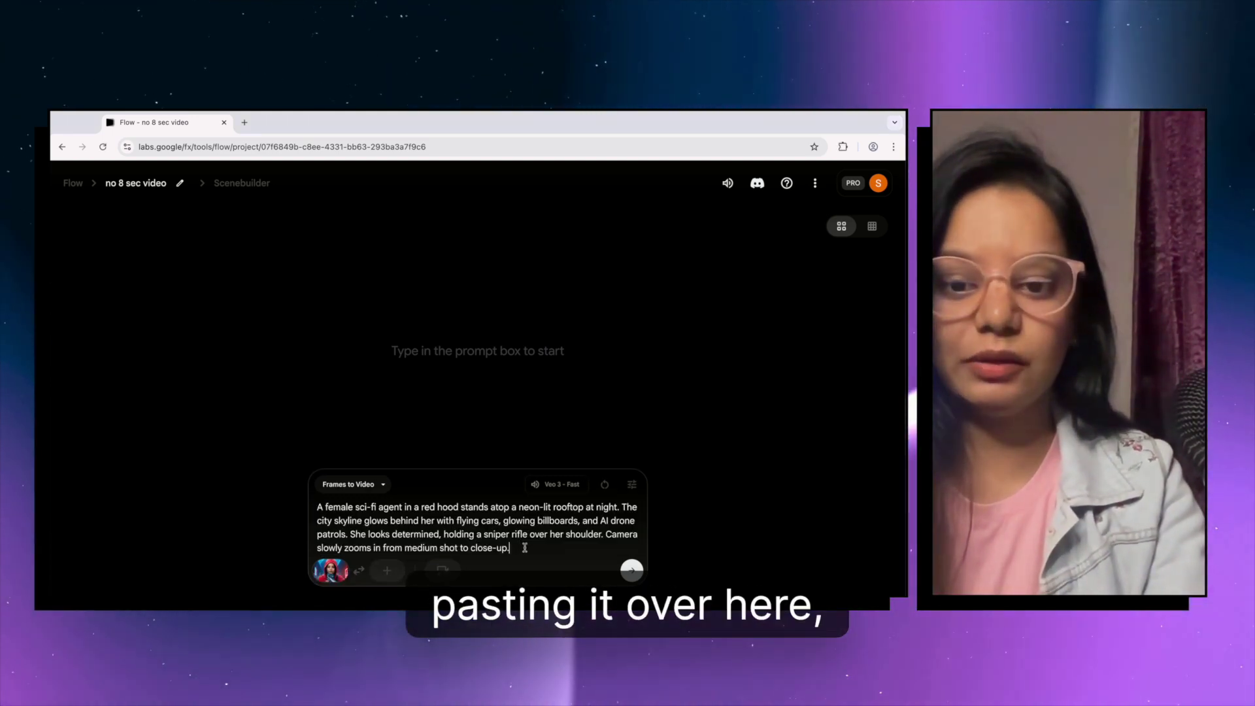
{"action": "mouse_move", "coordinate": [335, 575]}
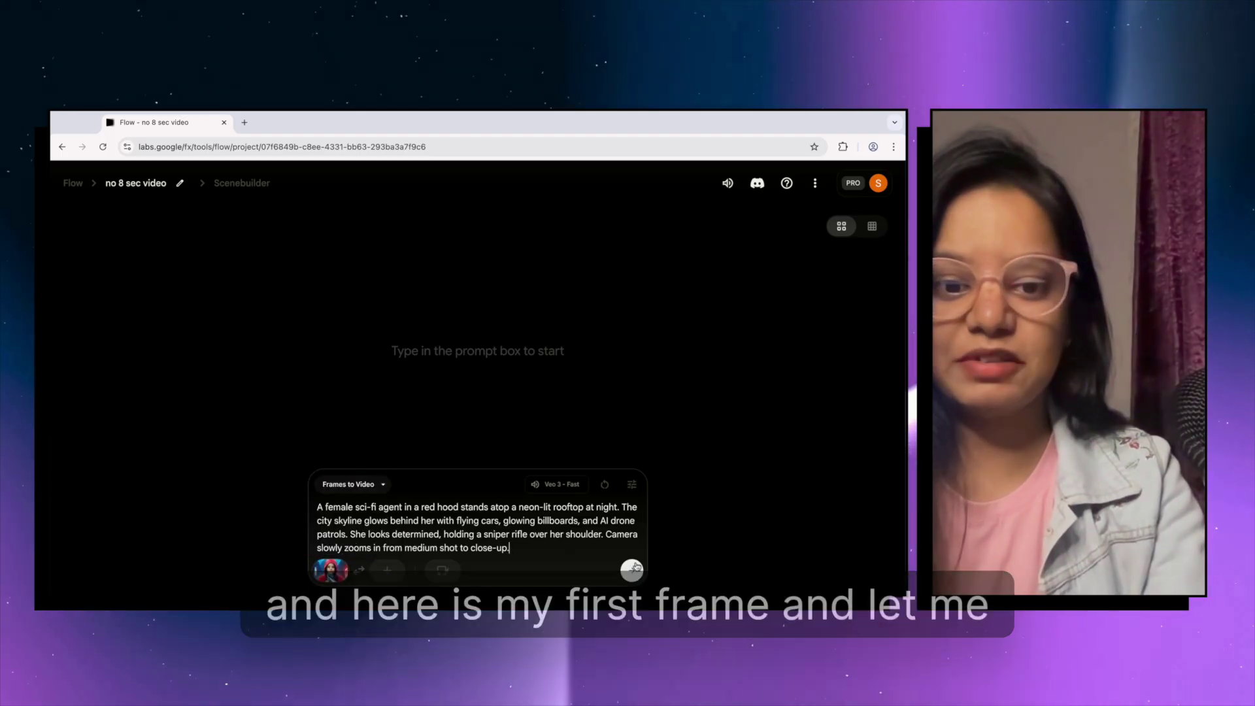
{"action": "key", "text": "Return"}
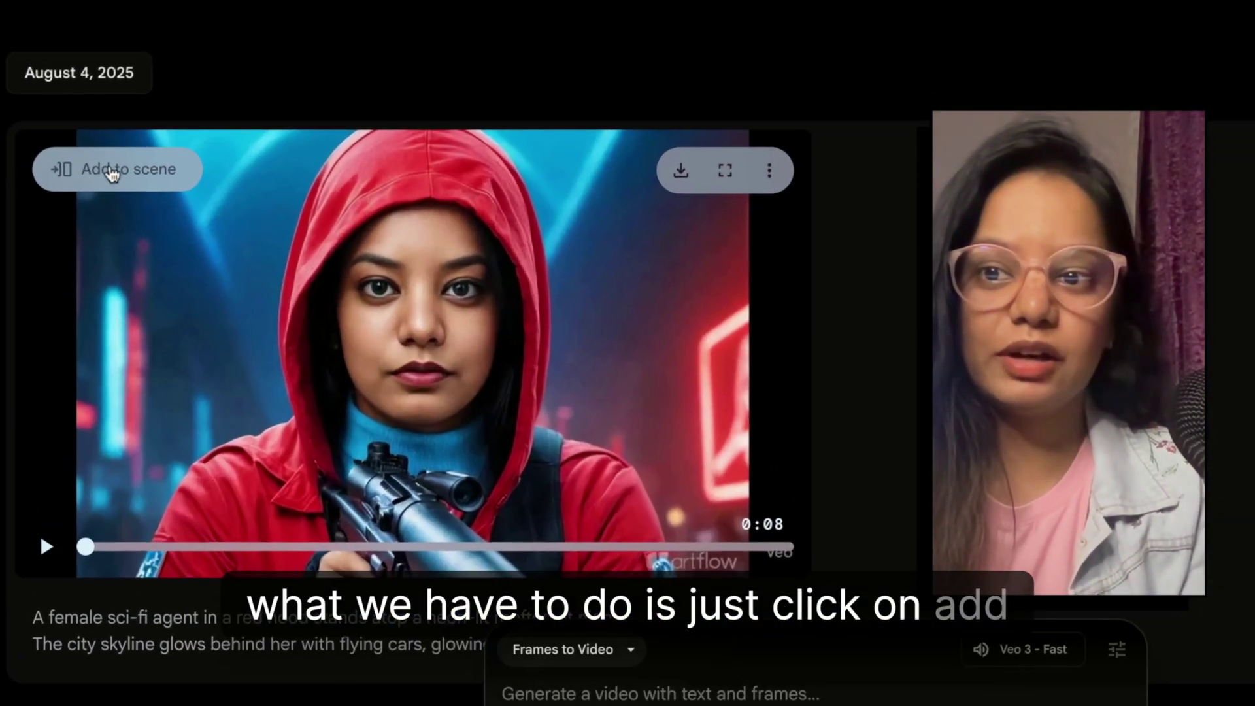
{"action": "left_click", "coordinate": [145, 277]}
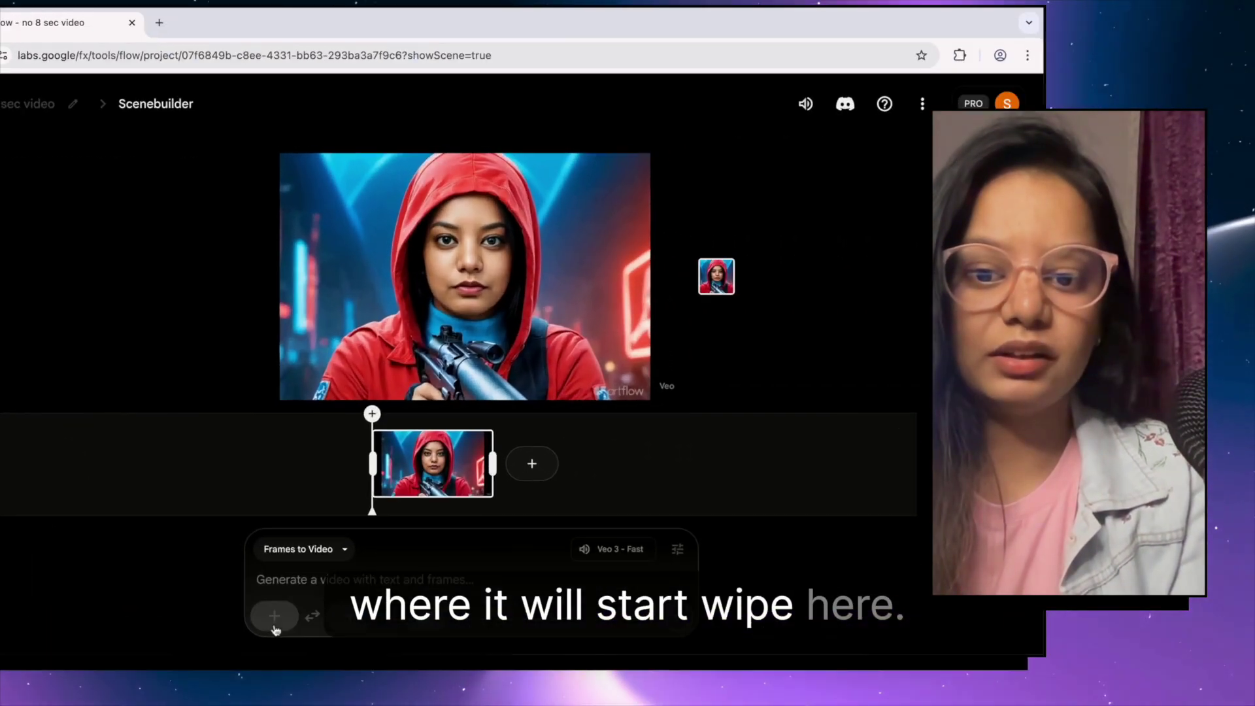
Save the first clip's final frame as an asset, then generate the scene 2 street-scanning clip
{"action": "left_click_drag", "start_coordinate": [406, 452], "coordinate": [466, 451]}
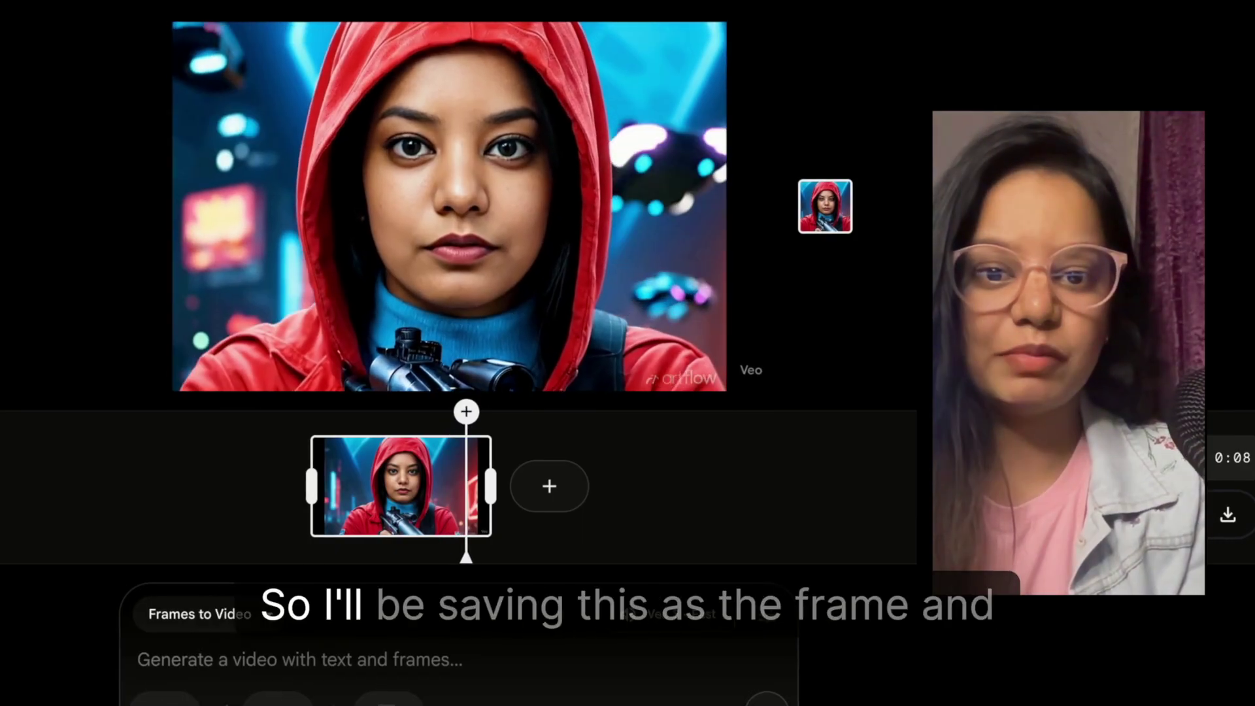
{"action": "mouse_move", "coordinate": [474, 428]}
{"action": "left_click", "coordinate": [488, 408]}
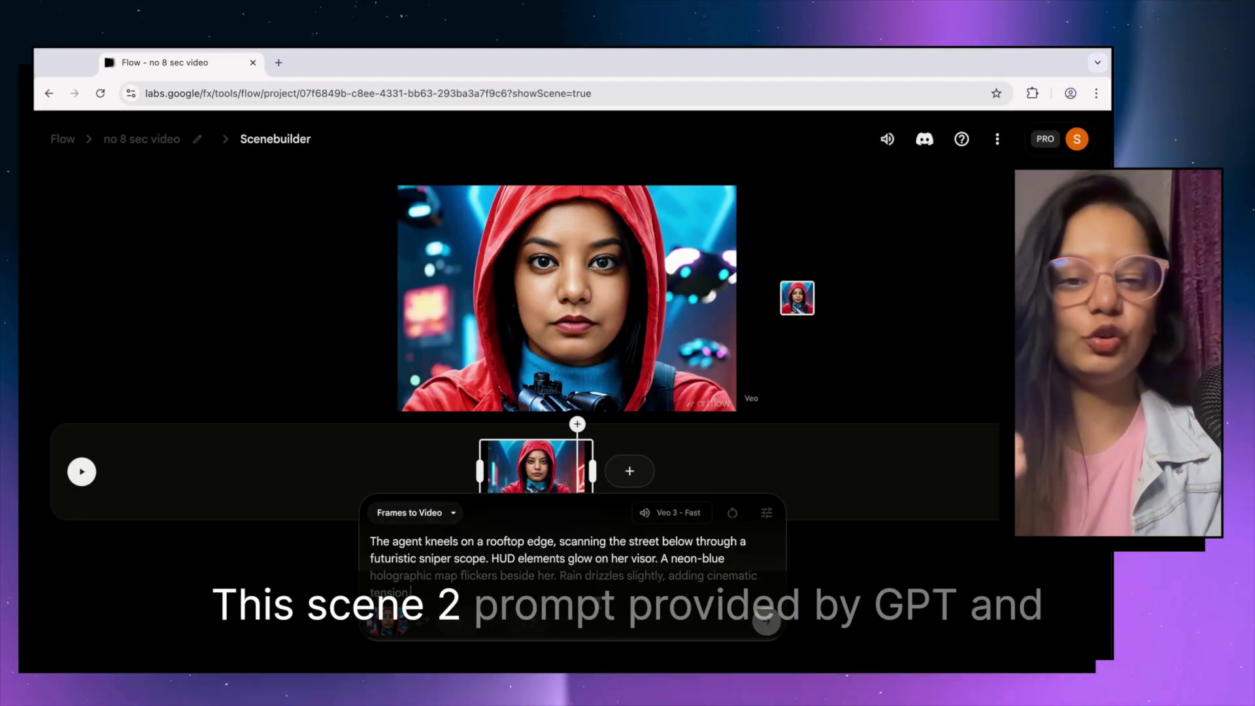
{"action": "left_click", "coordinate": [768, 624]}
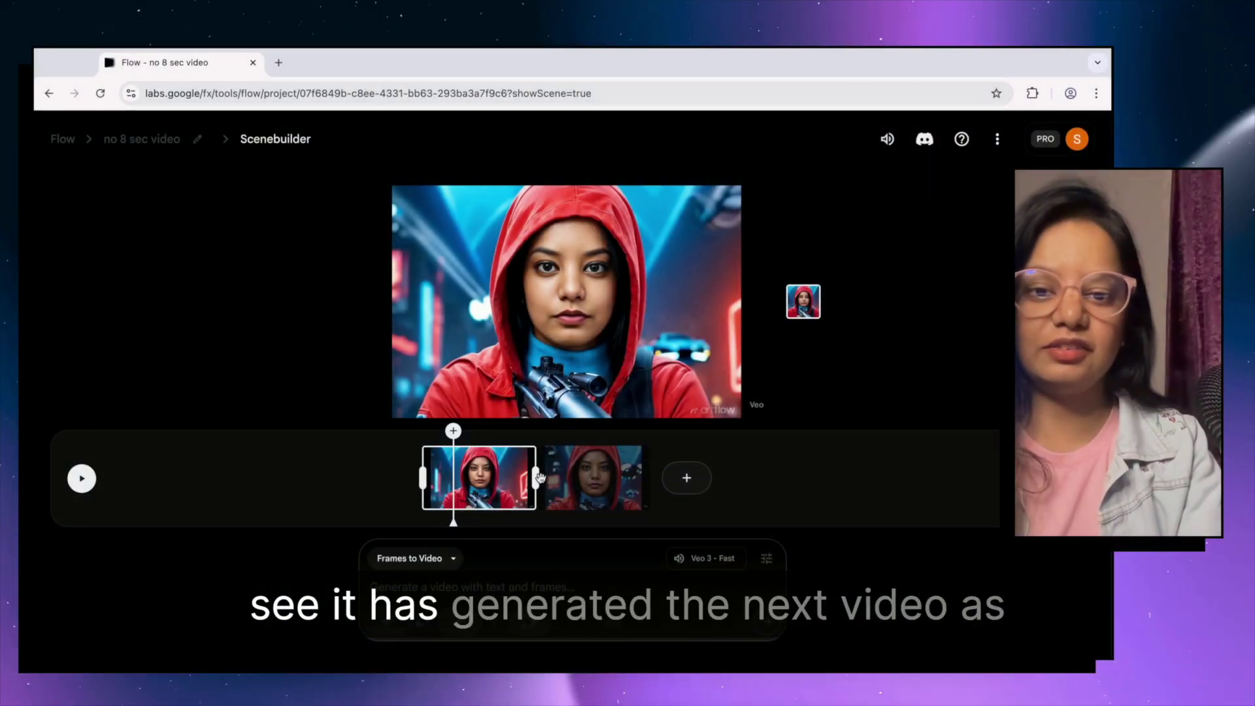
Save a frame of the second clip as an asset and paste in the scene 3 POV sniper-scope prompt
{"action": "left_click", "coordinate": [587, 476]}
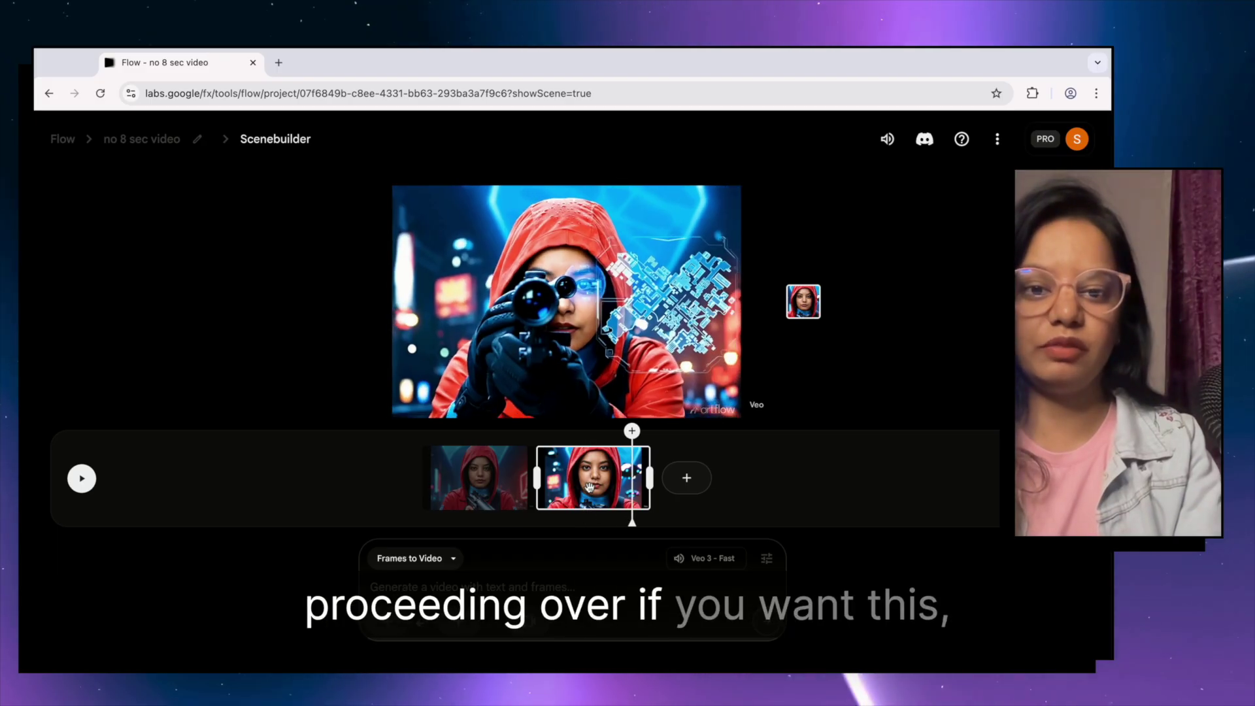
{"action": "left_click", "coordinate": [642, 431]}
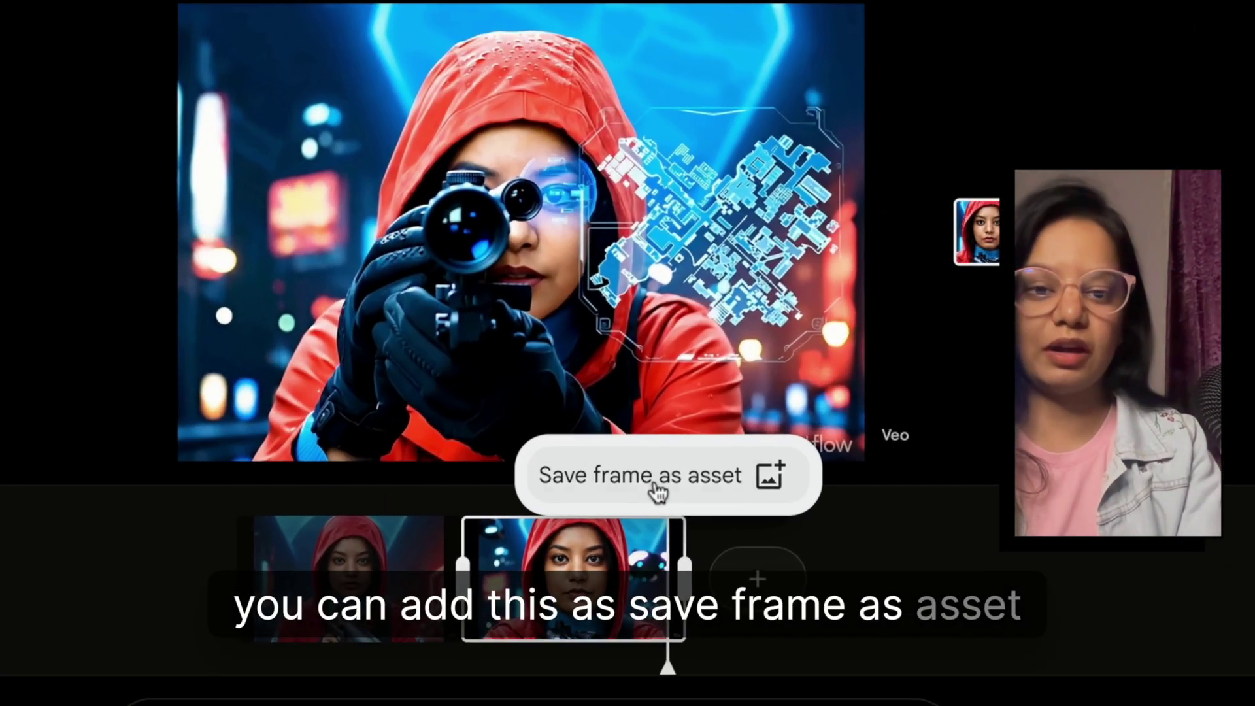
{"action": "left_click", "coordinate": [636, 429]}
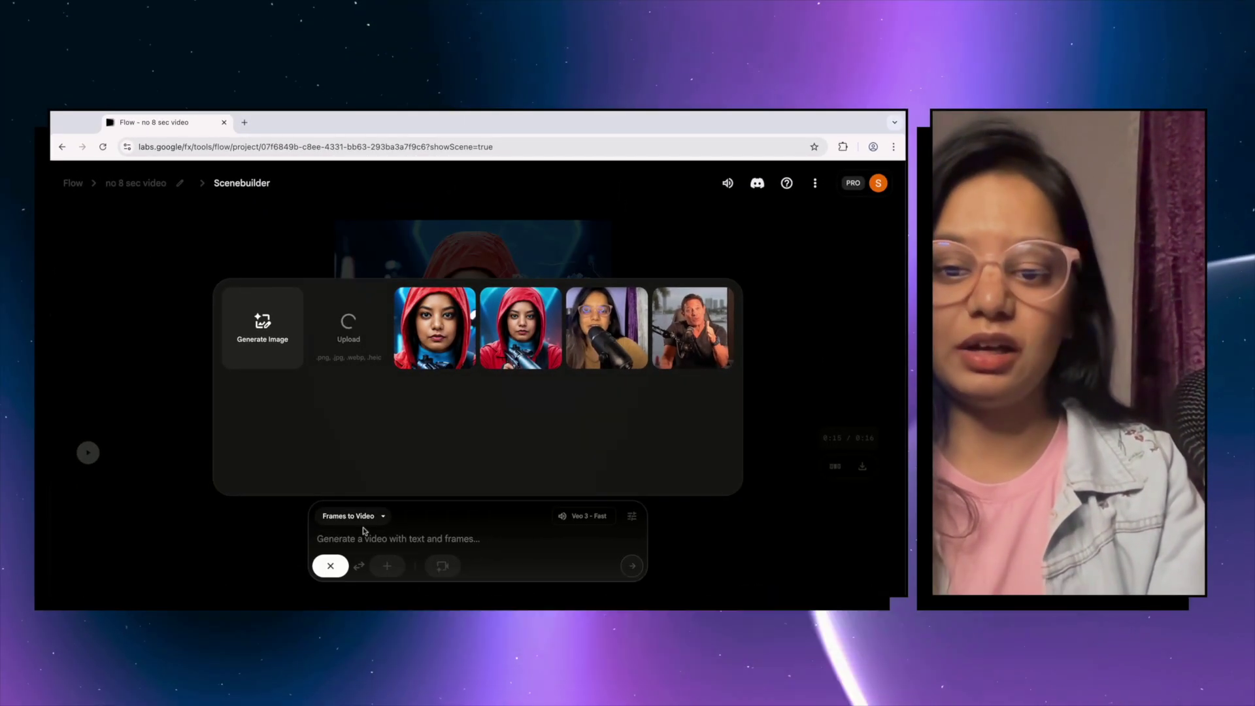
{"action": "left_click", "coordinate": [331, 565]}
{"action": "type", "text": "POV through her sniper scope: she locks onto a robotic enemy below. The view pulses with thermal data and AI overlays. Cut to a close-up of her calm, focused eyes."}
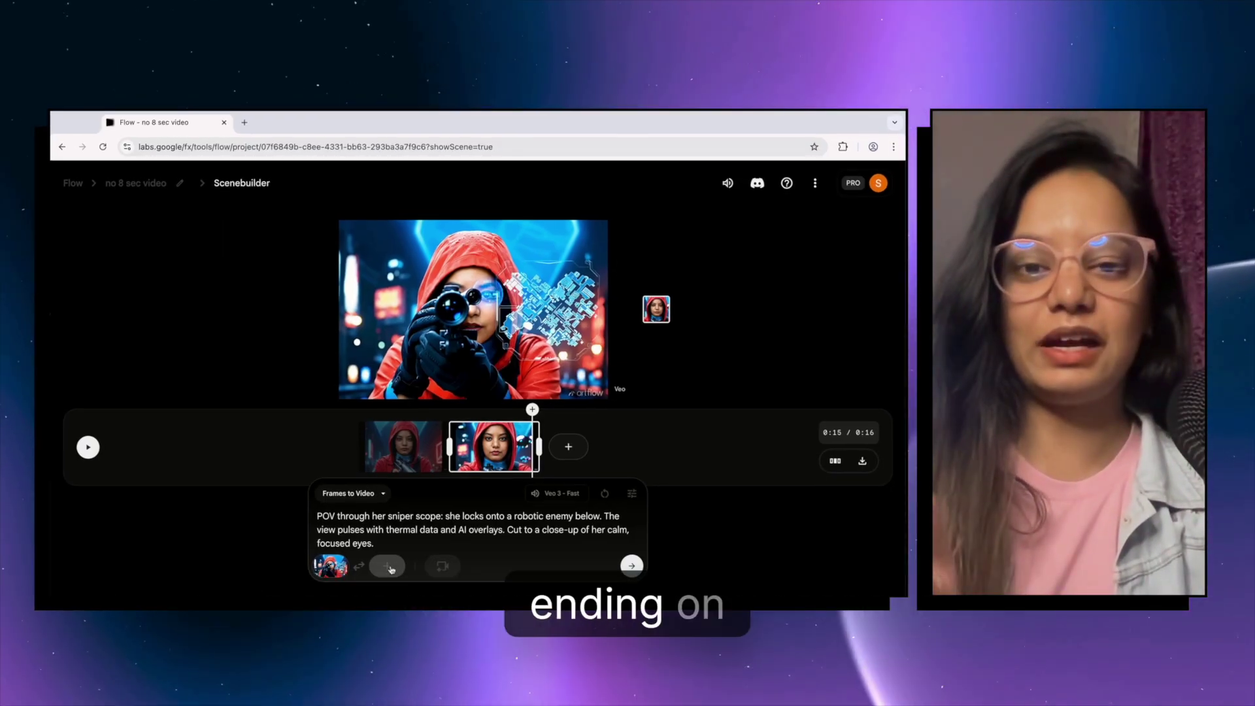
Generate the third sniper-scope clip with the character image, then play the 24-second scene full screen
{"action": "left_click", "coordinate": [390, 566]}
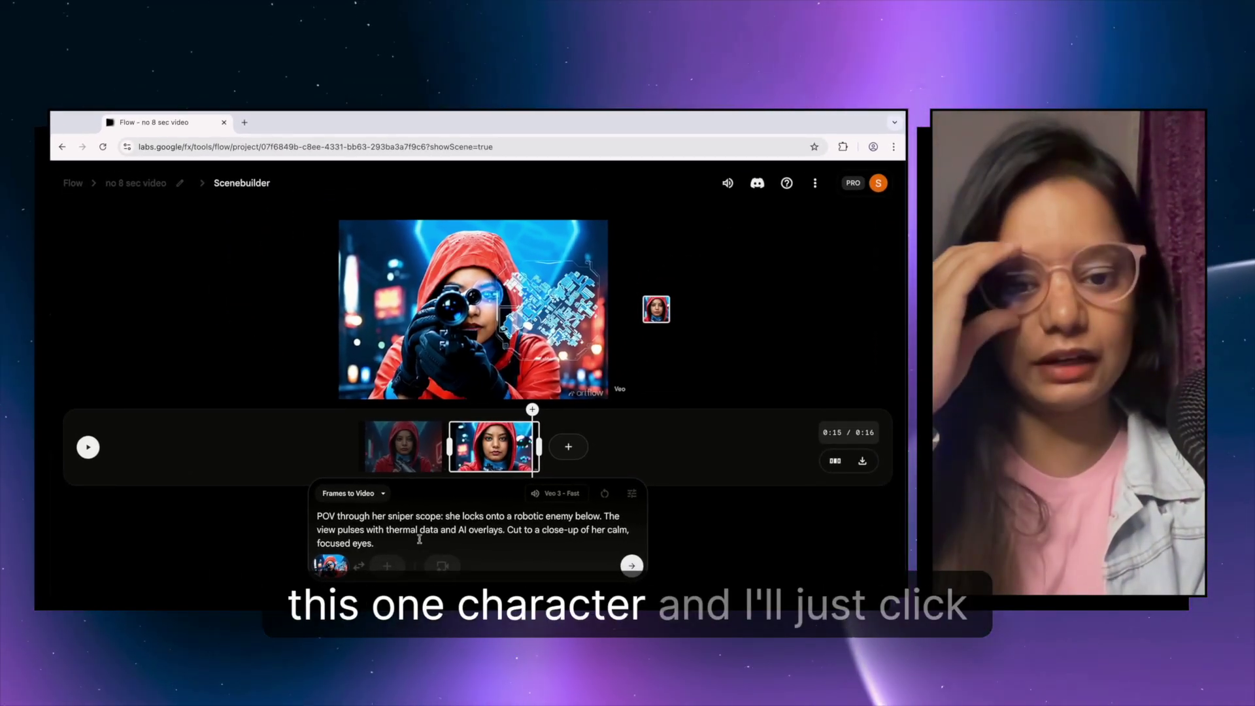
{"action": "left_click", "coordinate": [631, 566]}
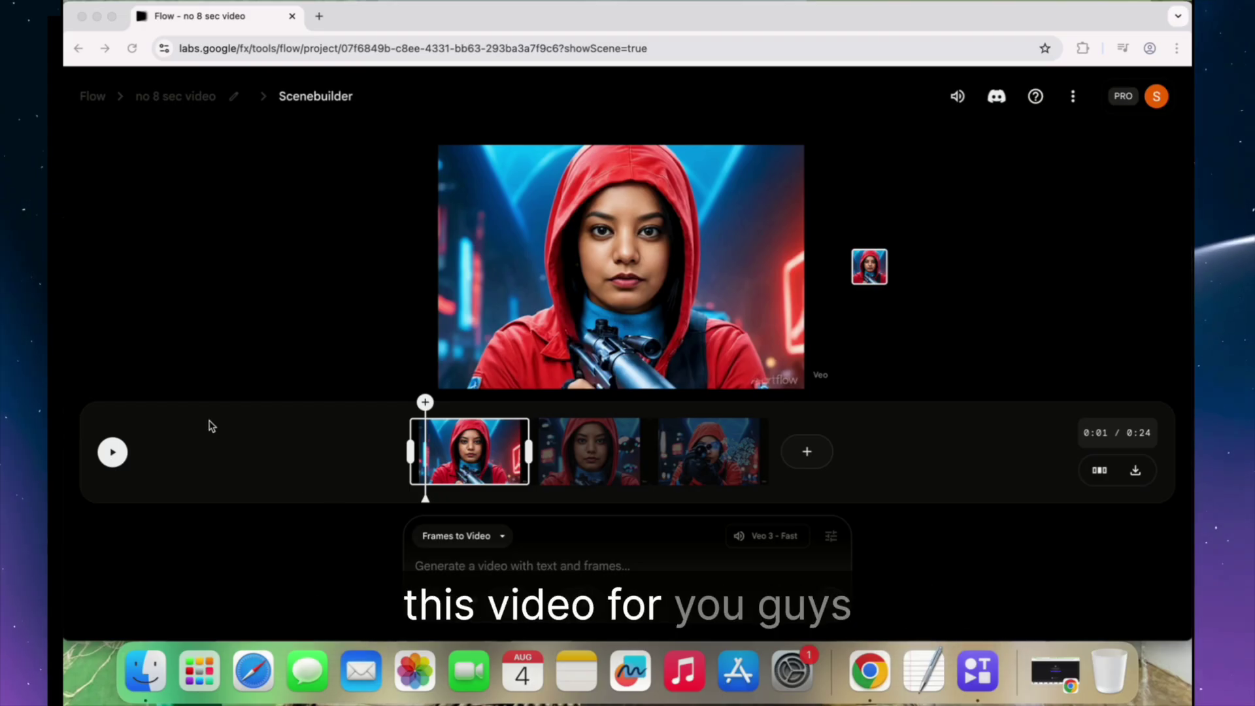
{"action": "key", "text": "f"}
{"action": "left_click", "coordinate": [97, 665]}
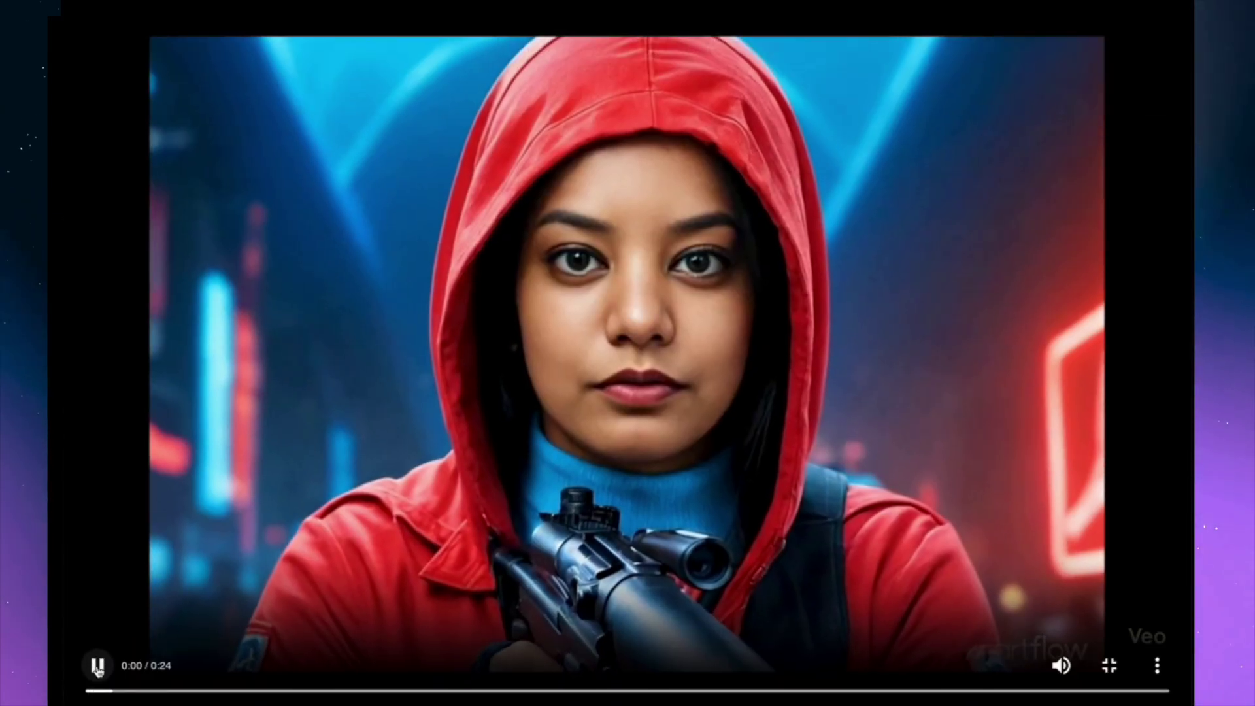